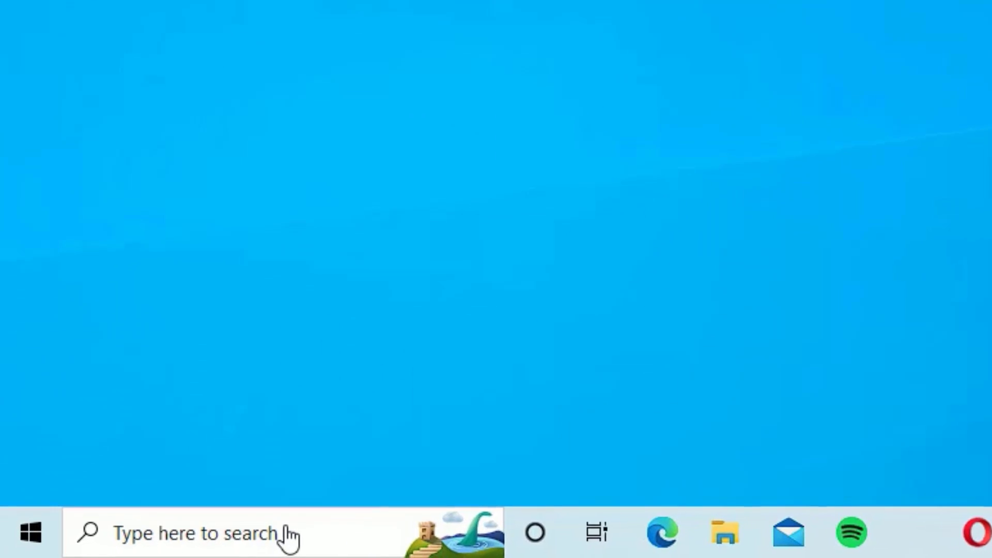
# Step: Search 'mi' in Windows Search and launch Microsoft Store from Best match
pyautogui.click(288, 526)
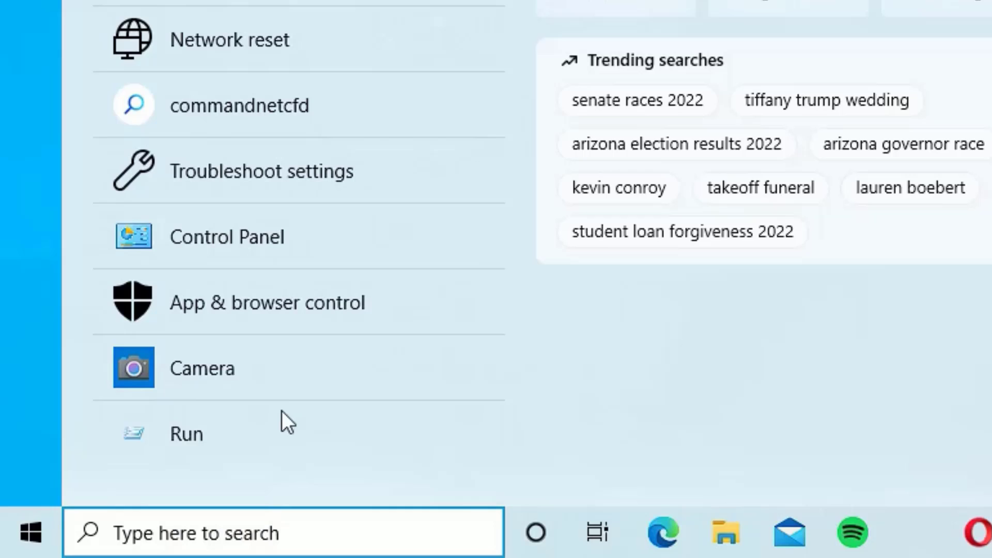
pyautogui.write('mi')
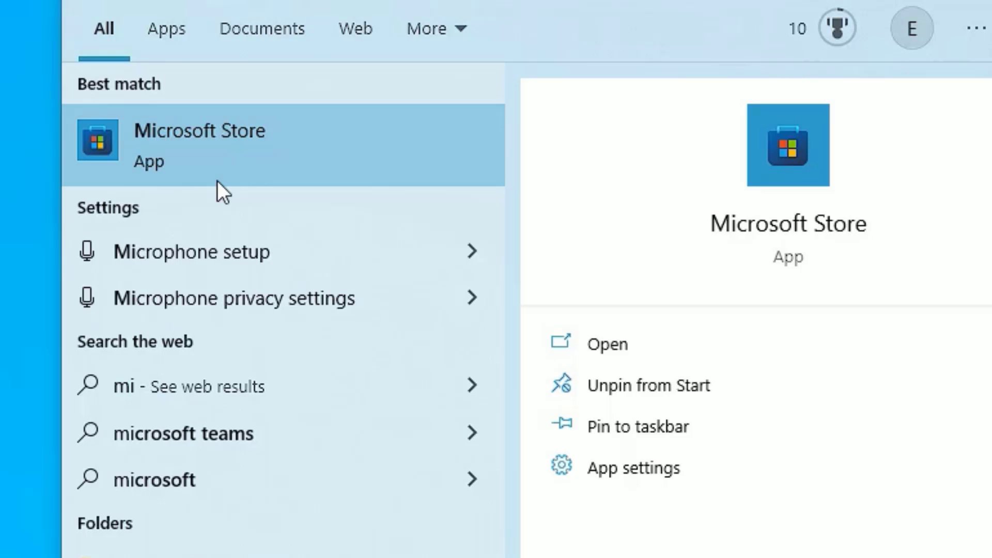
pyautogui.click(193, 168)
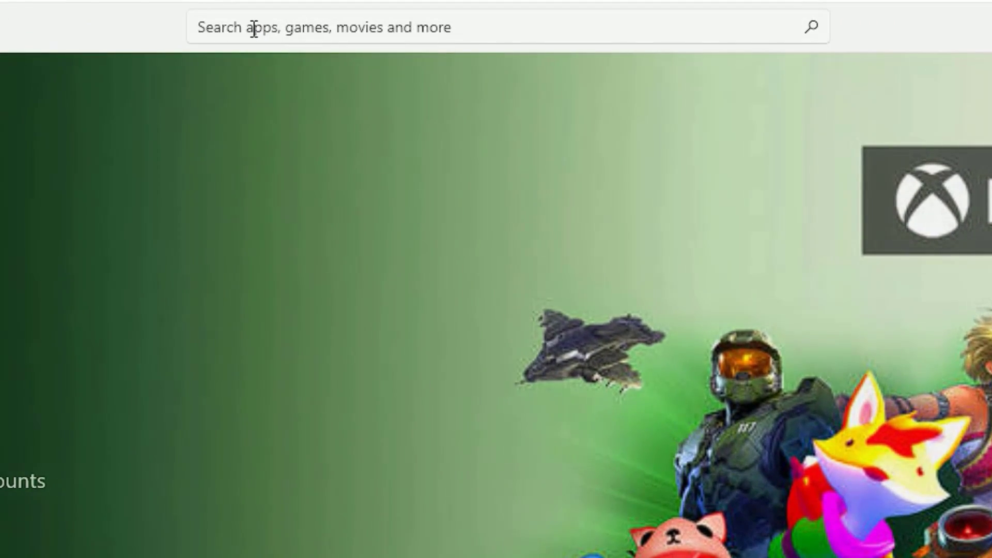
# Step: Rerun the 'photoshop' Store search filtered to Apps and open the Adobe Photoshop Express page
pyautogui.click(253, 27)
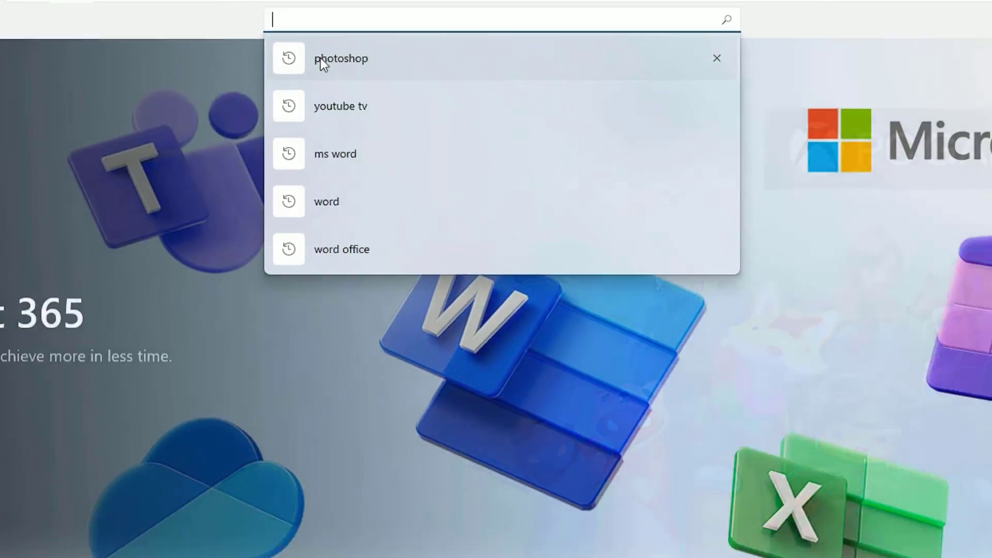
pyautogui.click(263, 81)
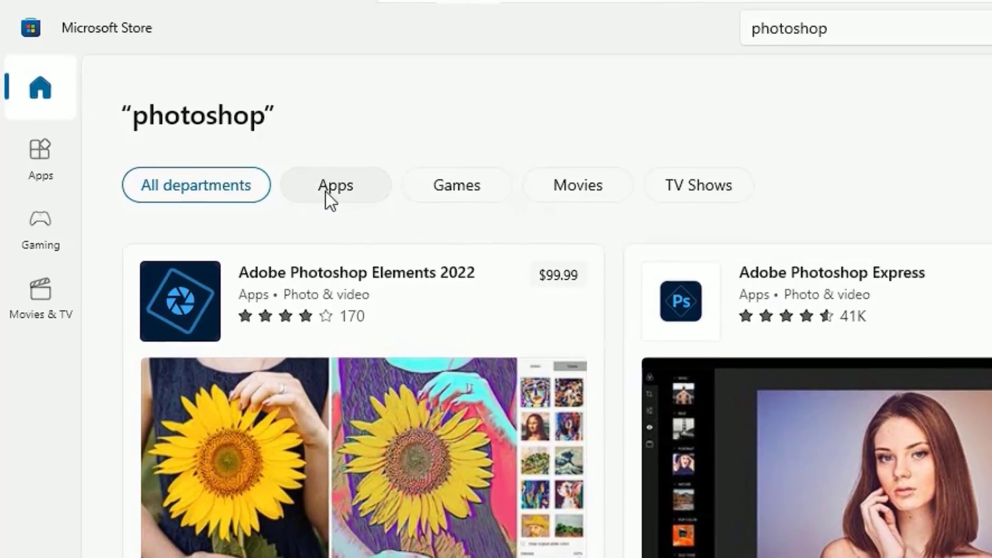
pyautogui.click(153, 88)
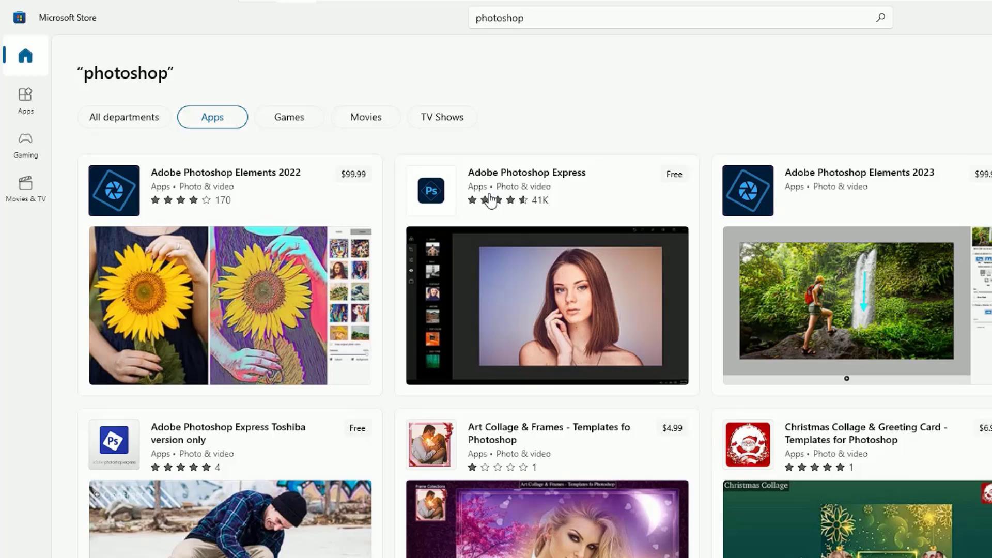
pyautogui.click(579, 209)
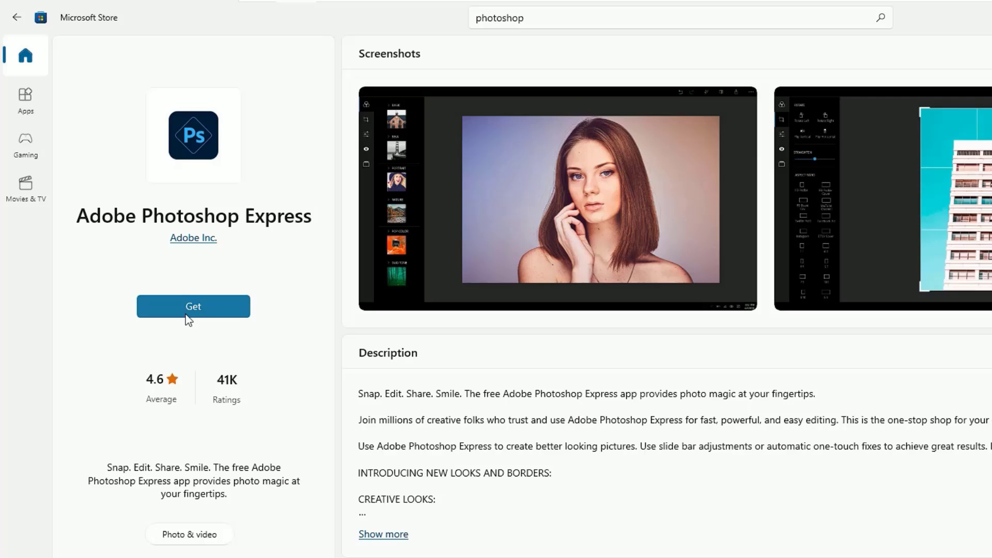
# Step: Get Adobe Photoshop Express, then close Microsoft Store once installed
pyautogui.click(187, 316)
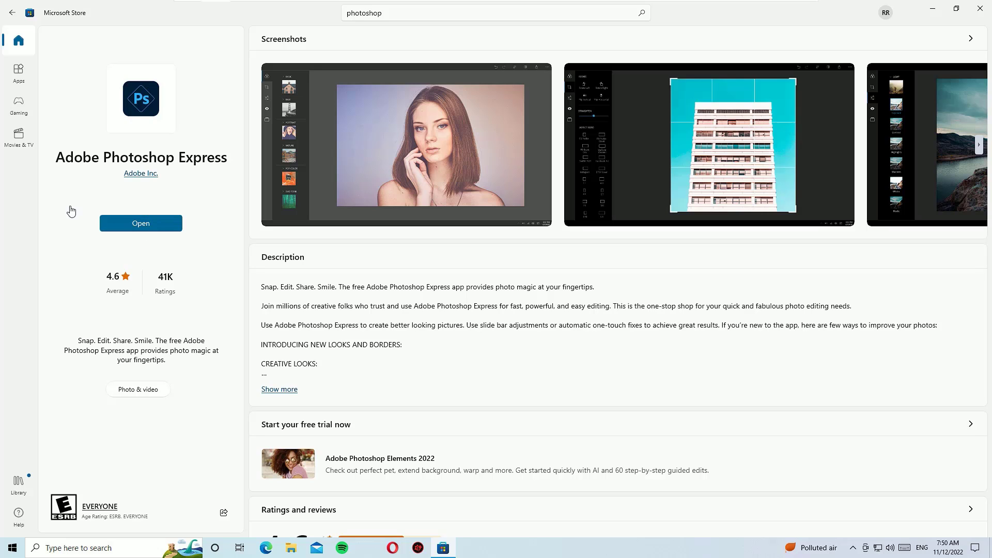
pyautogui.click(980, 8)
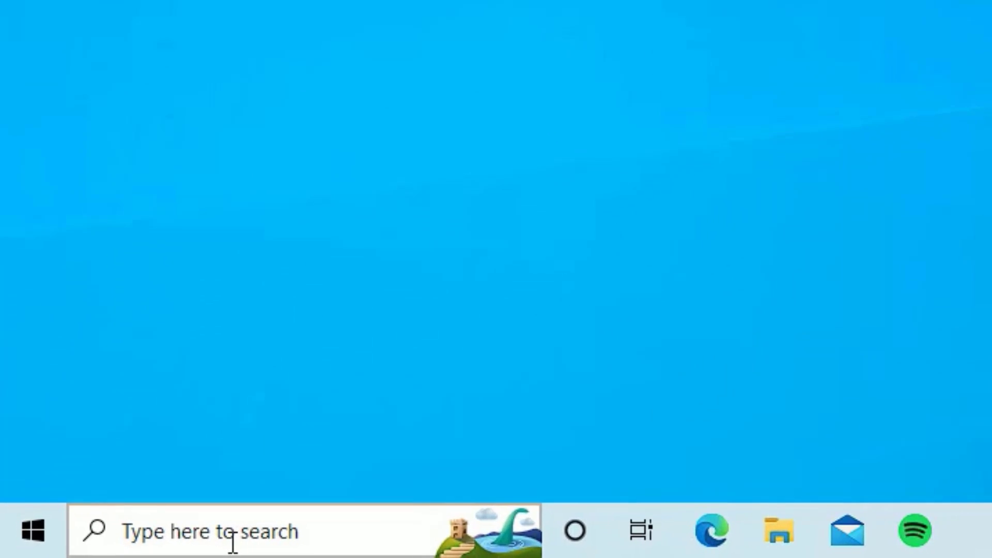
# Step: Search 'adobe photo' in Windows Search and launch Adobe Photoshop Express
pyautogui.click(87, 552)
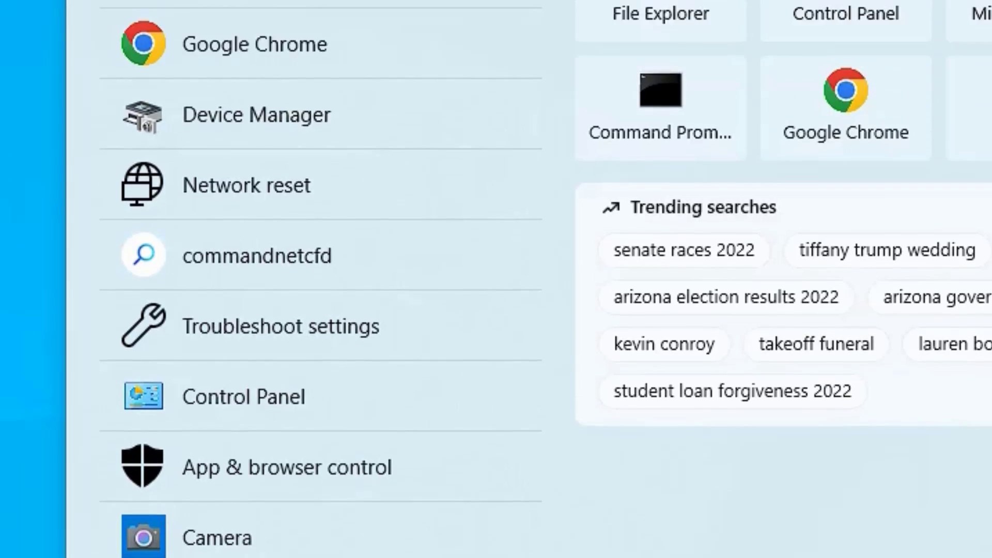
pyautogui.write('adobe photo')
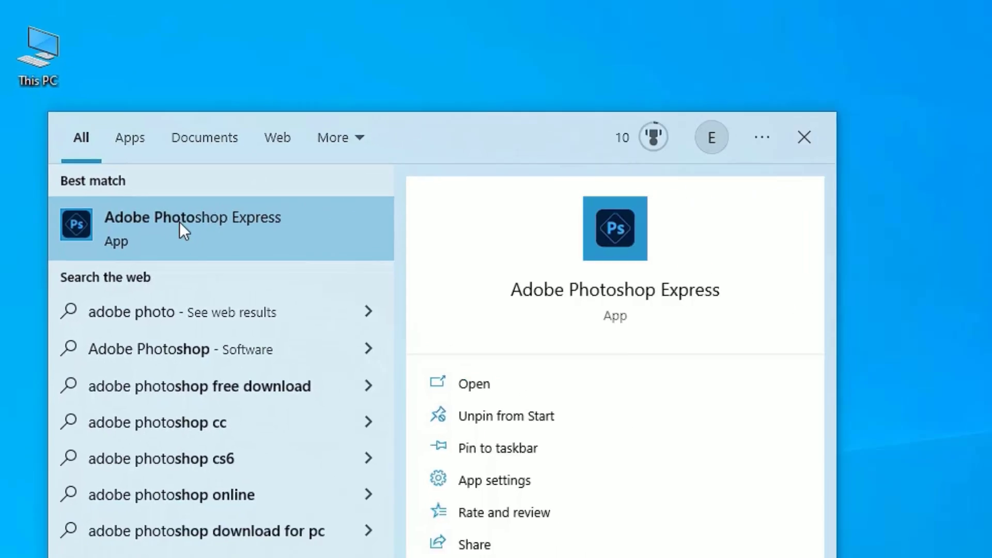
pyautogui.click(246, 190)
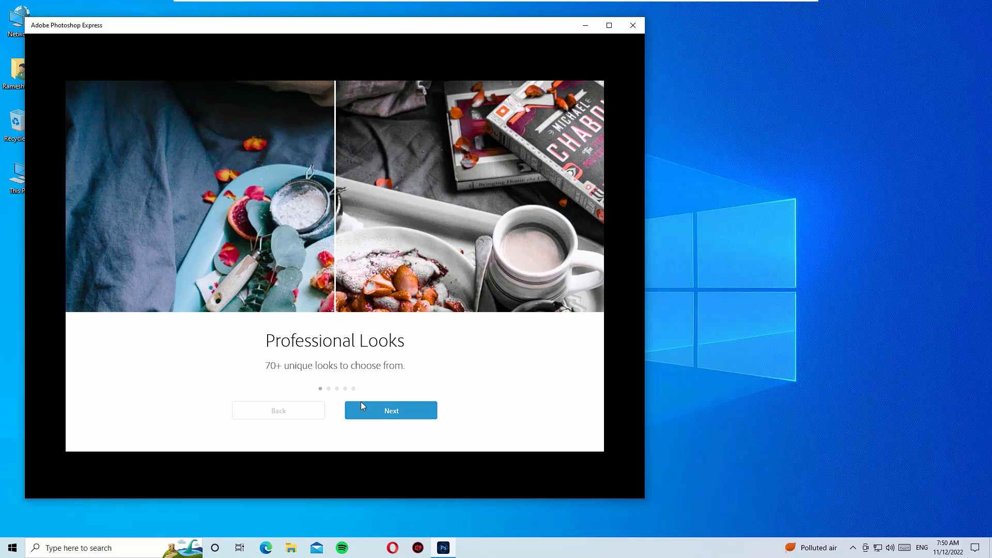
# Step: Advance through the intro slides and choose Get started to reach sign-in
pyautogui.click(384, 411)
pyautogui.click(383, 411)
pyautogui.click(384, 411)
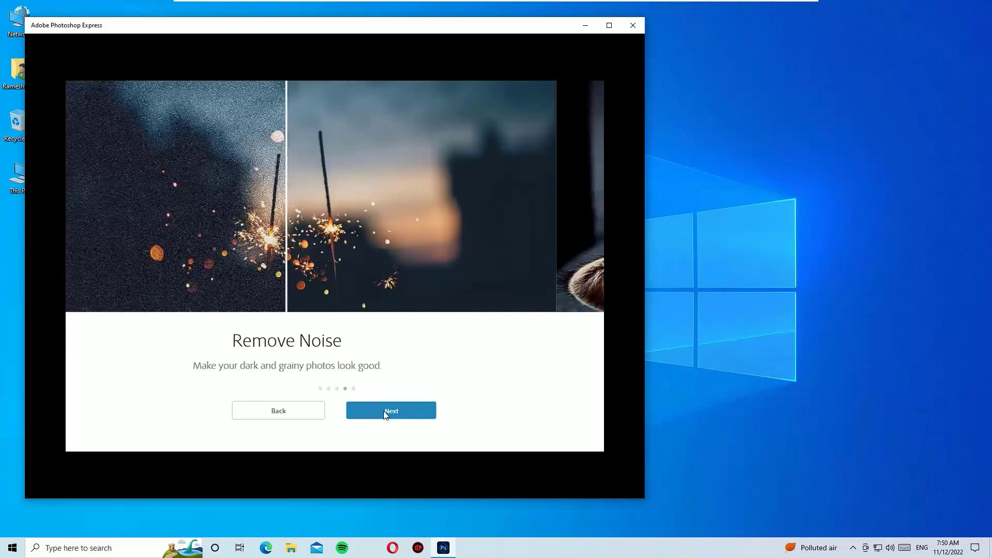
pyautogui.click(384, 411)
pyautogui.click(383, 410)
pyautogui.click(383, 411)
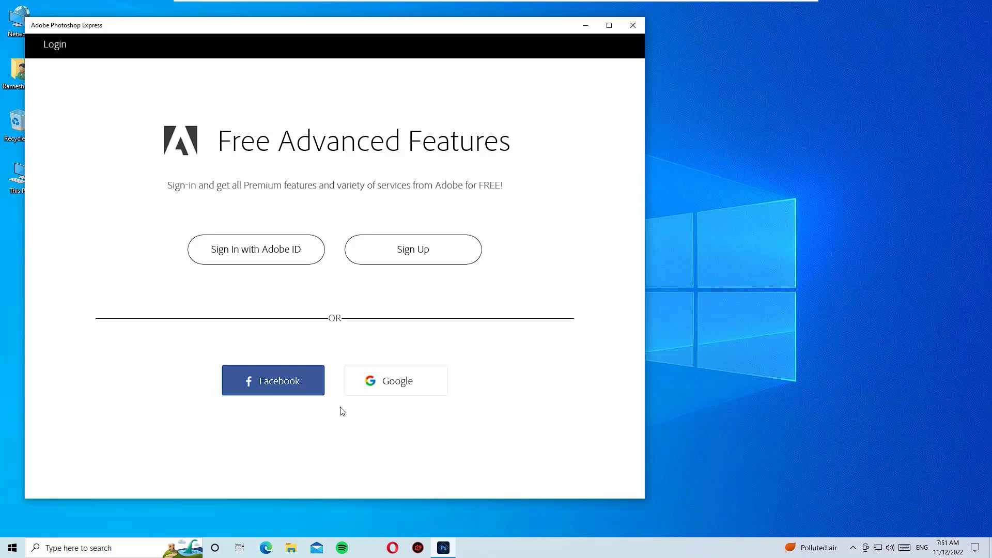
# Step: Sign in with a Google account via Chrome and accept the updated Terms of Use
pyautogui.click(372, 392)
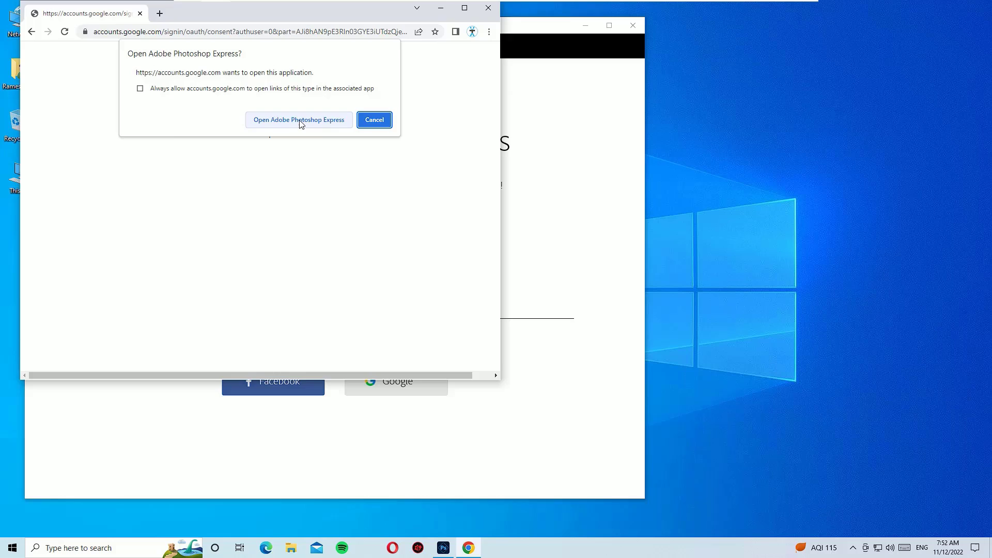
pyautogui.click(301, 123)
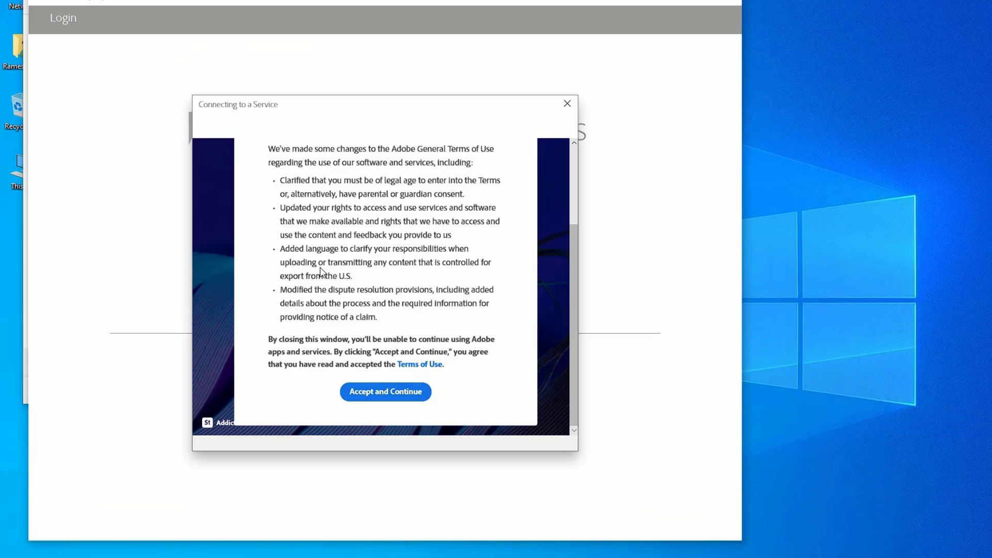
pyautogui.click(378, 399)
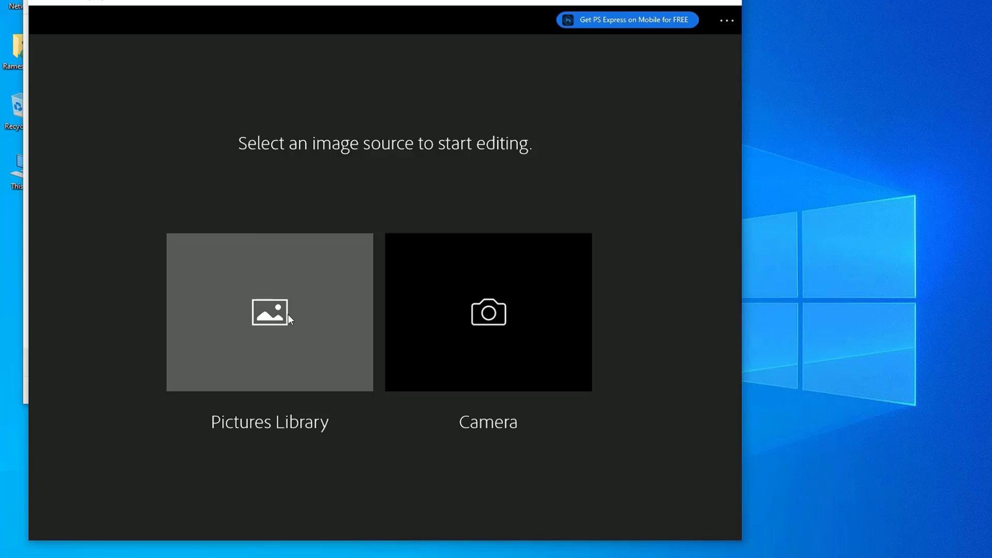
# Step: Open the portrait photo from Downloads via Pictures Library
pyautogui.click(287, 314)
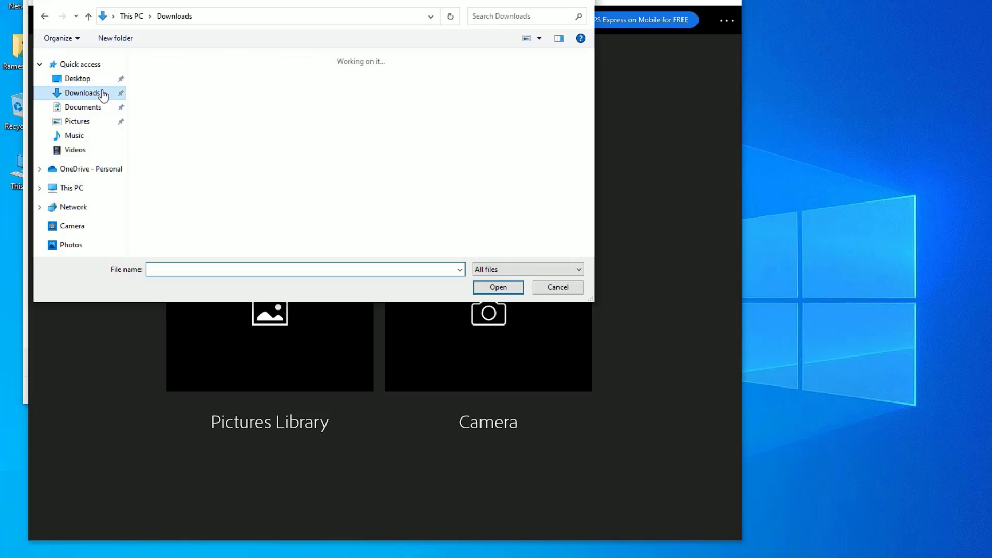
pyautogui.click(167, 99)
pyautogui.click(498, 287)
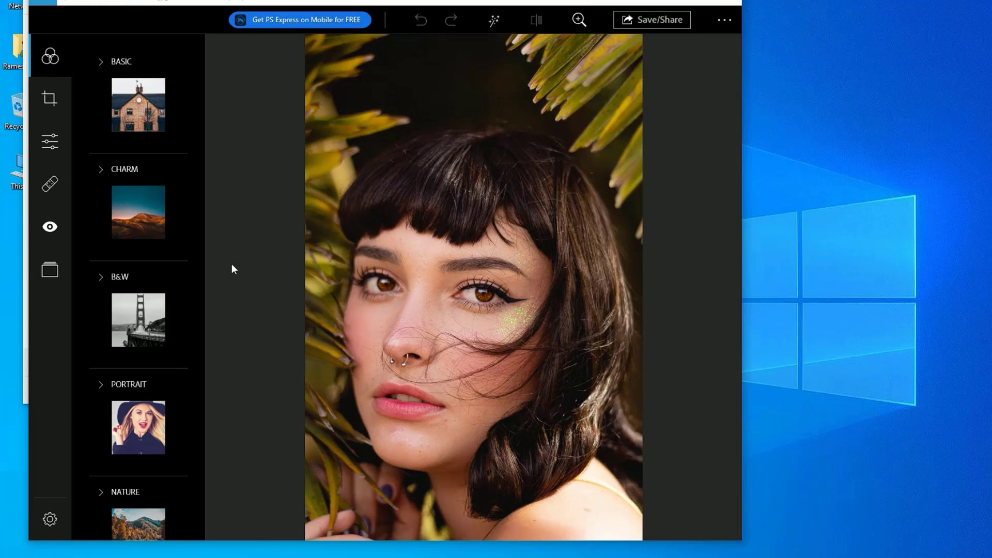
# Step: Apply the Charm1 look from CHARM and raise its intensity
pyautogui.click(128, 214)
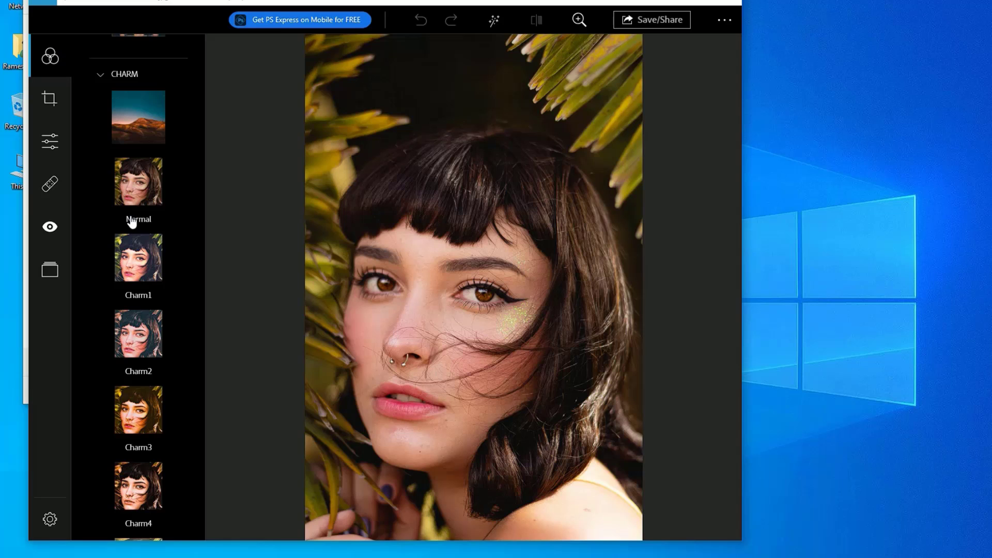
pyautogui.click(146, 268)
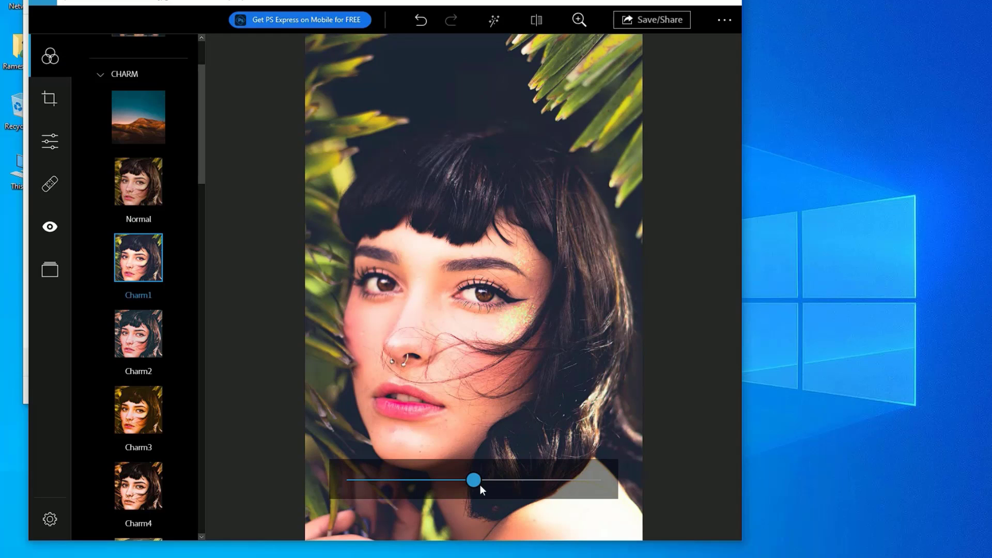
pyautogui.moveTo(479, 485); pyautogui.dragTo(563, 480)
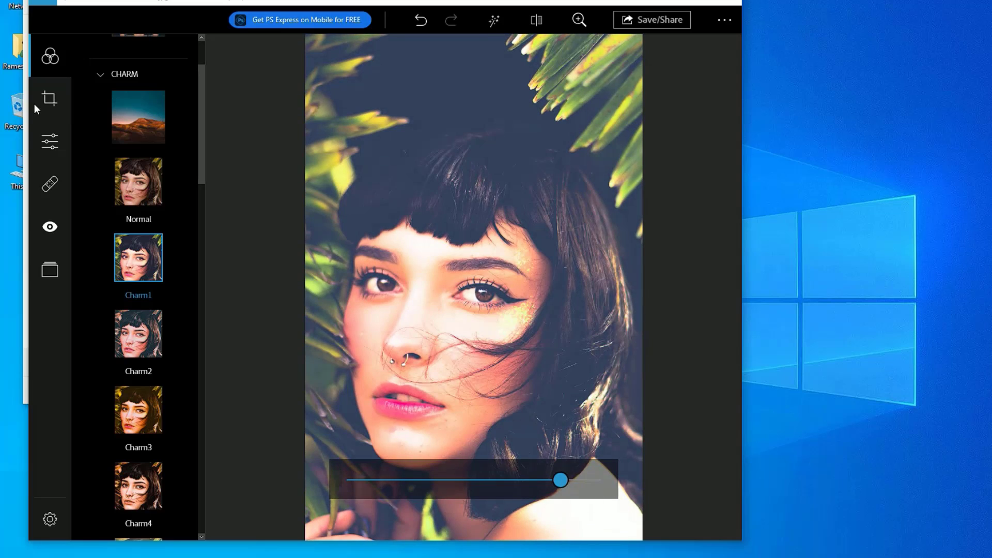
# Step: Spot-heal near the left eyebrow with a 33 px Spot Heal brush
pyautogui.click(37, 103)
pyautogui.click(51, 144)
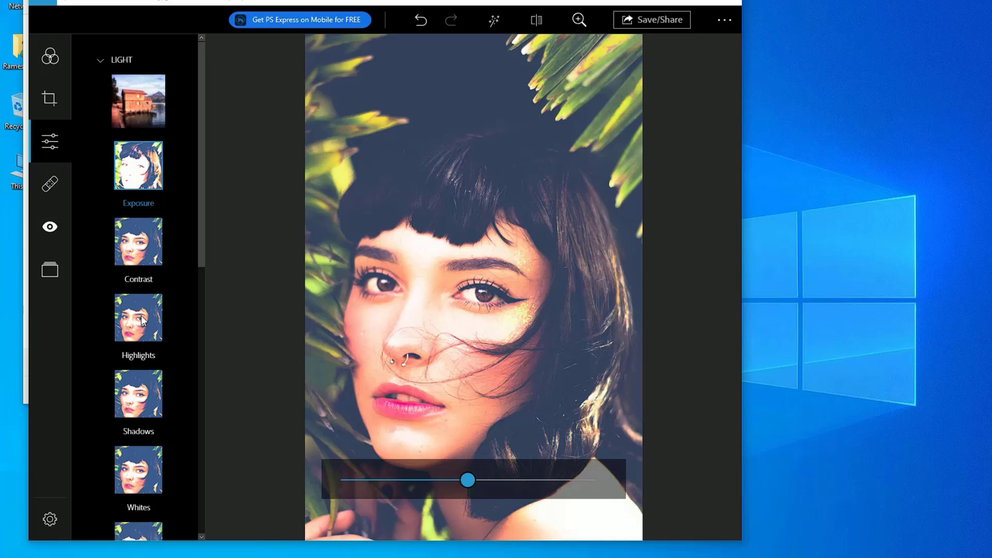
pyautogui.scroll(-5, 140, 321)
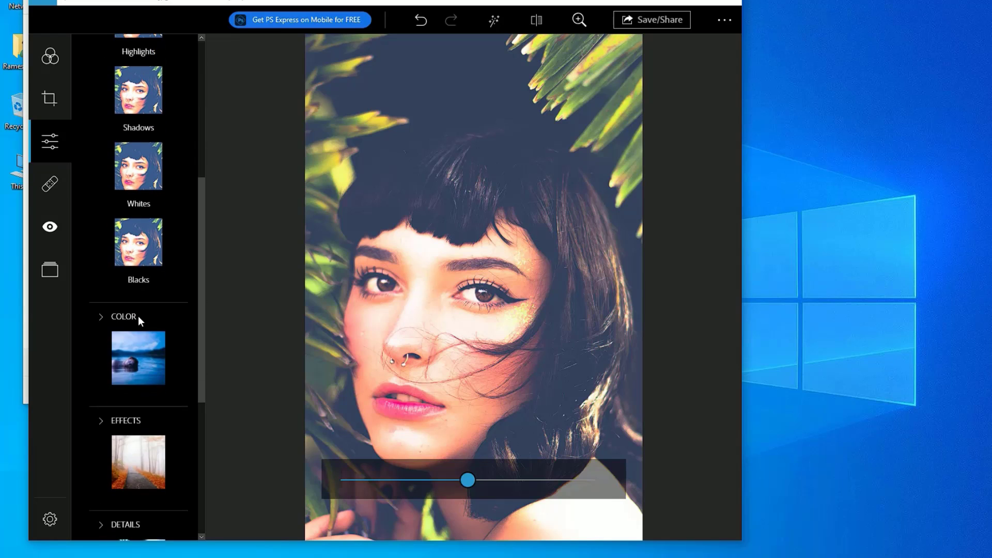
pyautogui.click(60, 183)
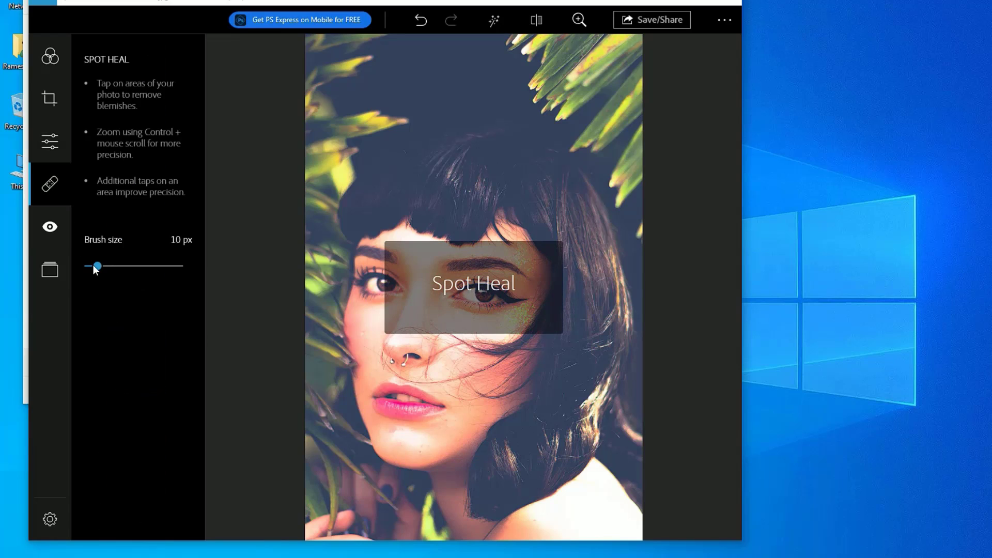
pyautogui.moveTo(97, 265); pyautogui.dragTo(119, 265)
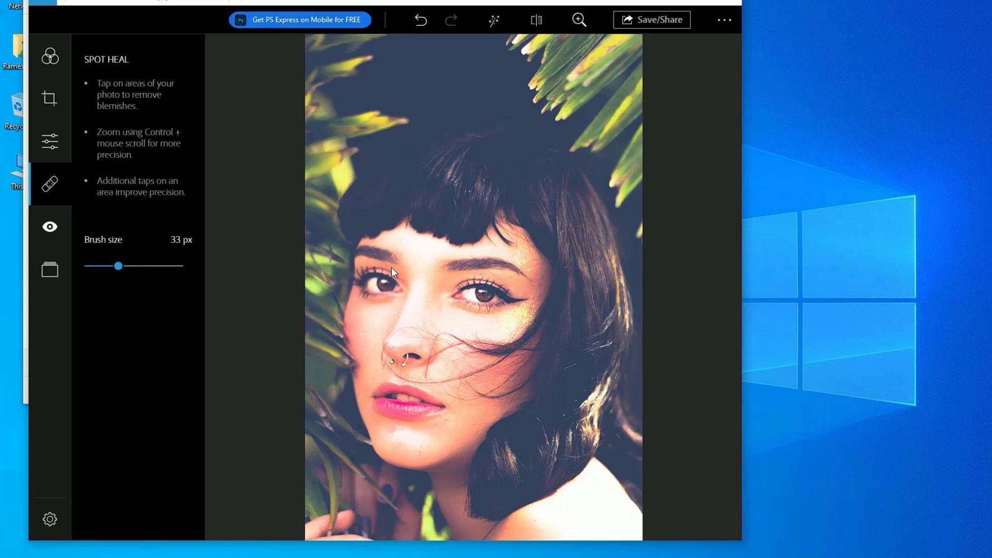
pyautogui.click(380, 265)
# Step: Show the CHARM looks again with Charm1 selected on the edited portrait
pyautogui.click(53, 64)
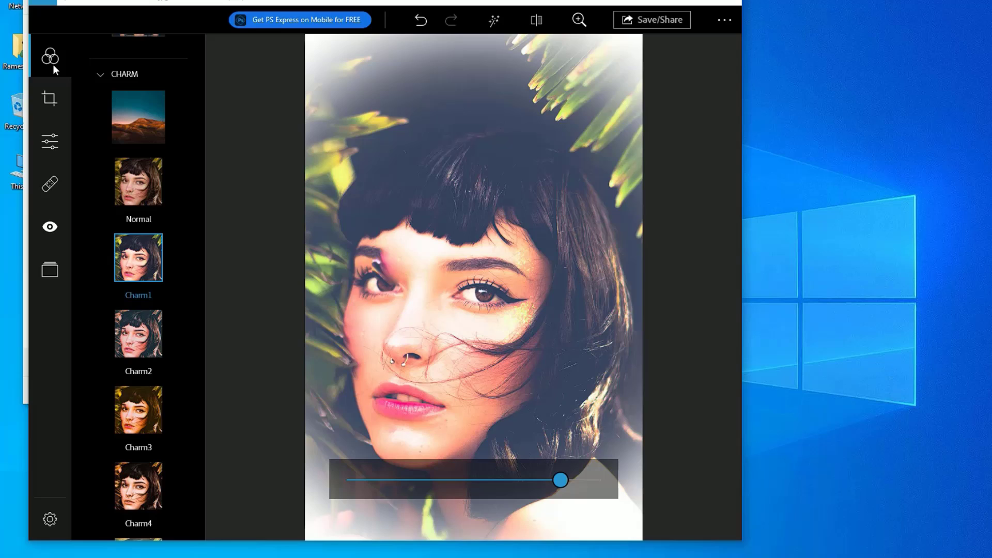